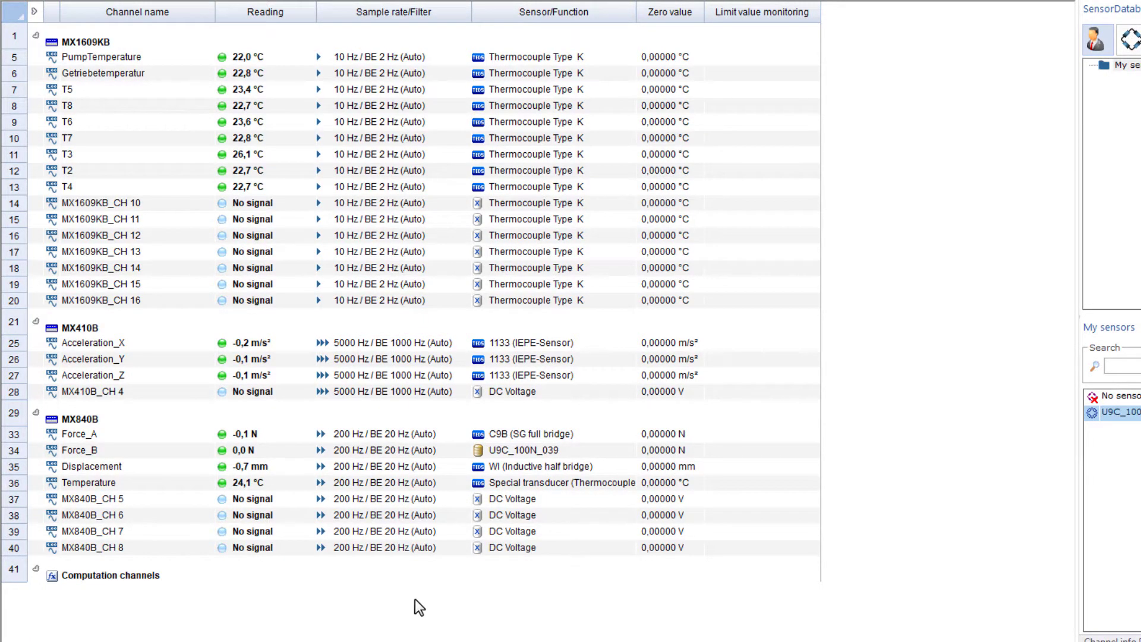
Step: Assign the Temperature channel to the slow 10 Hz sample rate group
left_click(192, 486)
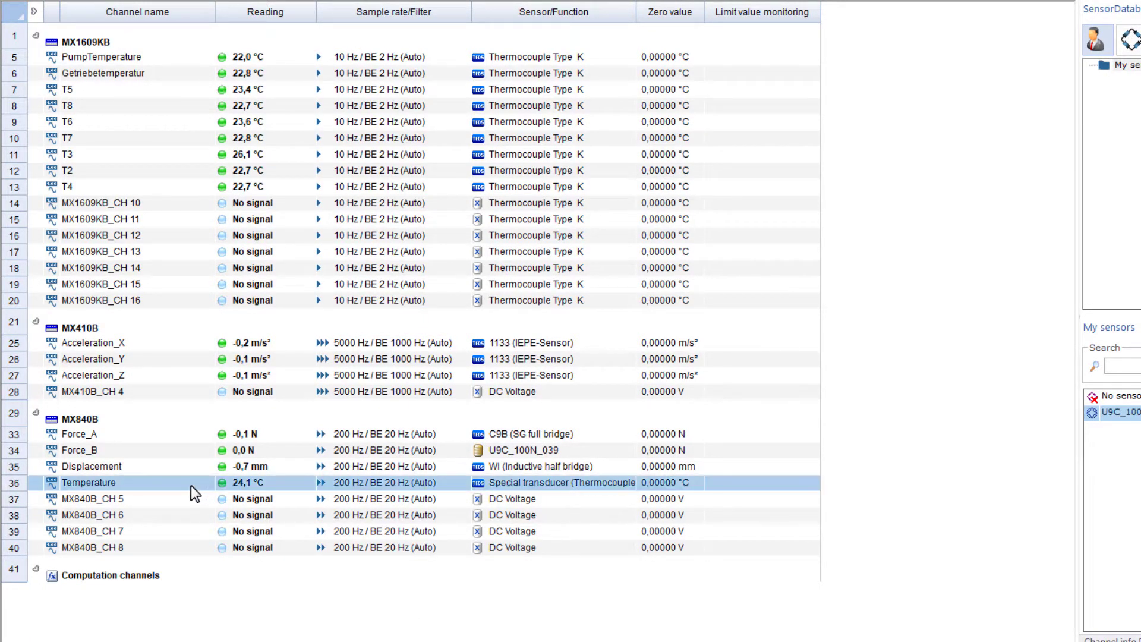
right_click(345, 486)
left_click(362, 520)
Step: Put Force_A and Force_B in the fast 5000 Hz sample rate group
left_click_drag(188, 434, 188, 451)
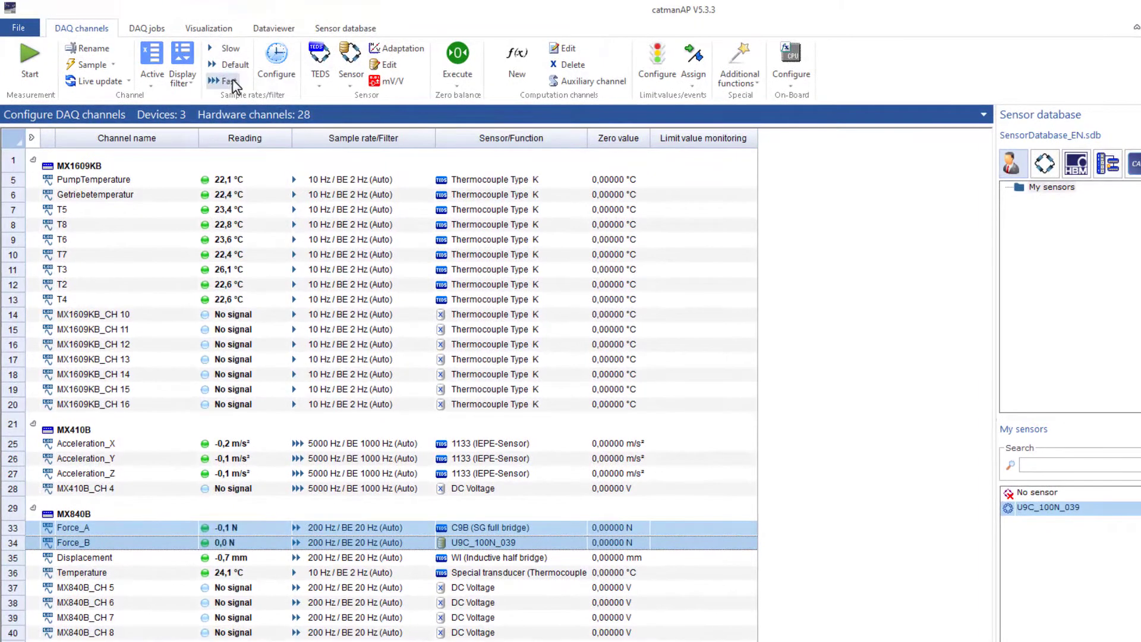
left_click(234, 69)
left_click(211, 137)
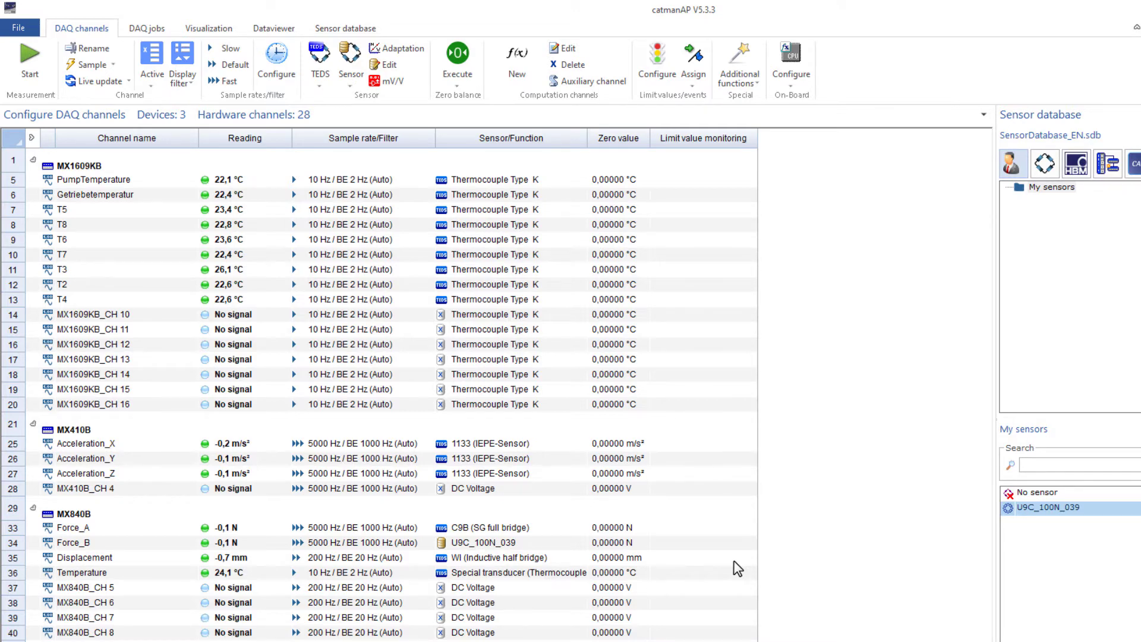
Step: Set the fast sample rate to 20000 Hz and the default rate to 1000 Hz, then apply
left_click(271, 62)
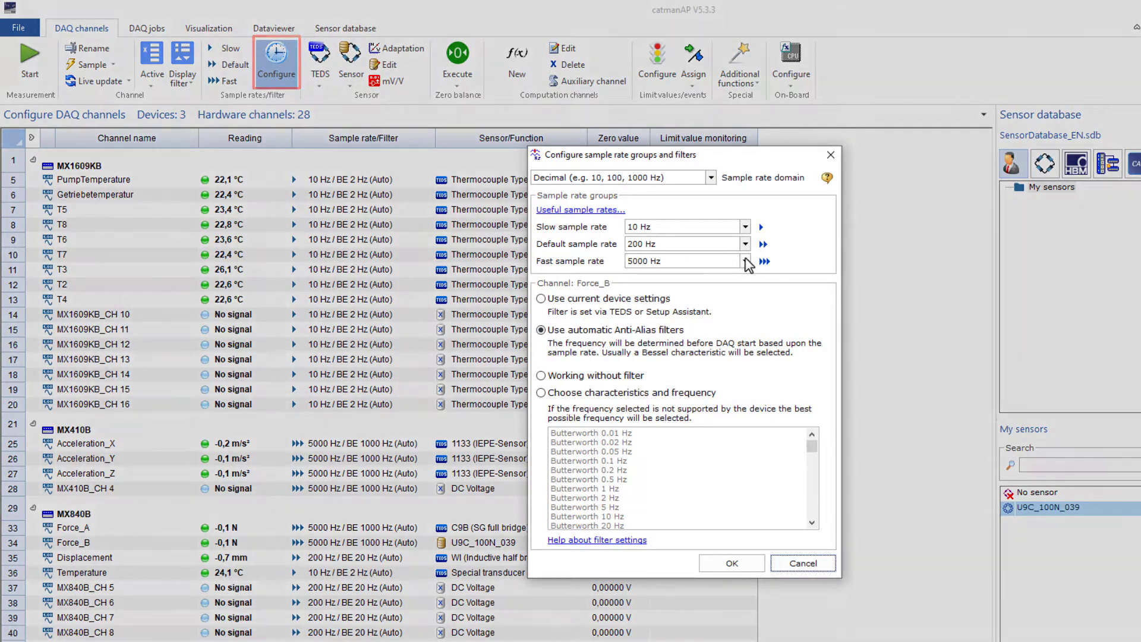
left_click(746, 261)
left_click(703, 328)
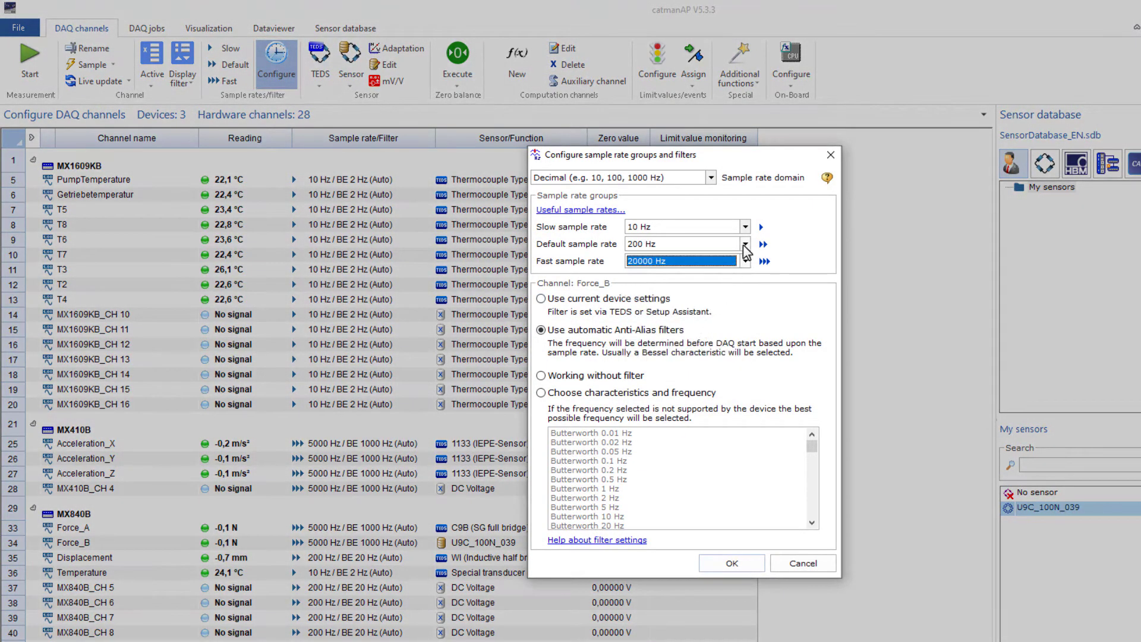
left_click(746, 244)
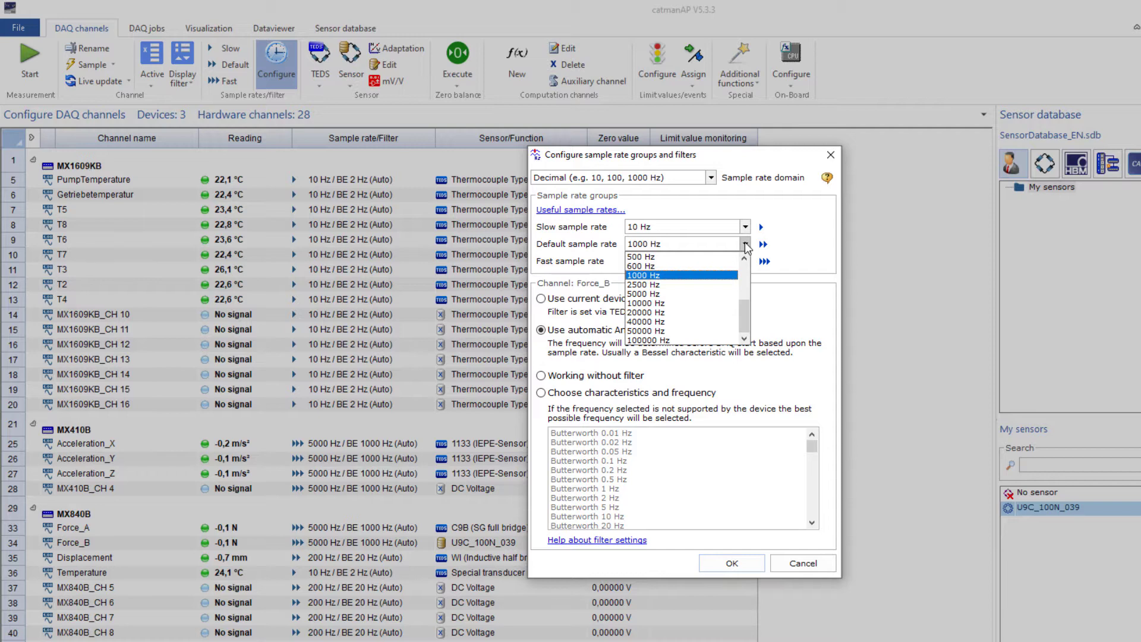
left_click(787, 227)
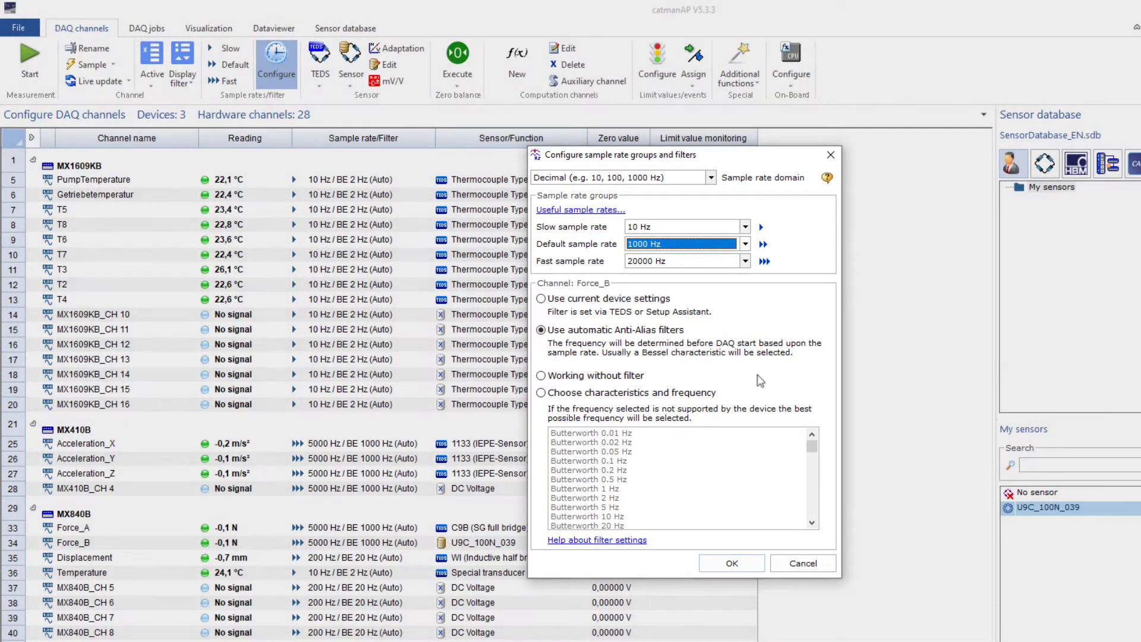
left_click(731, 564)
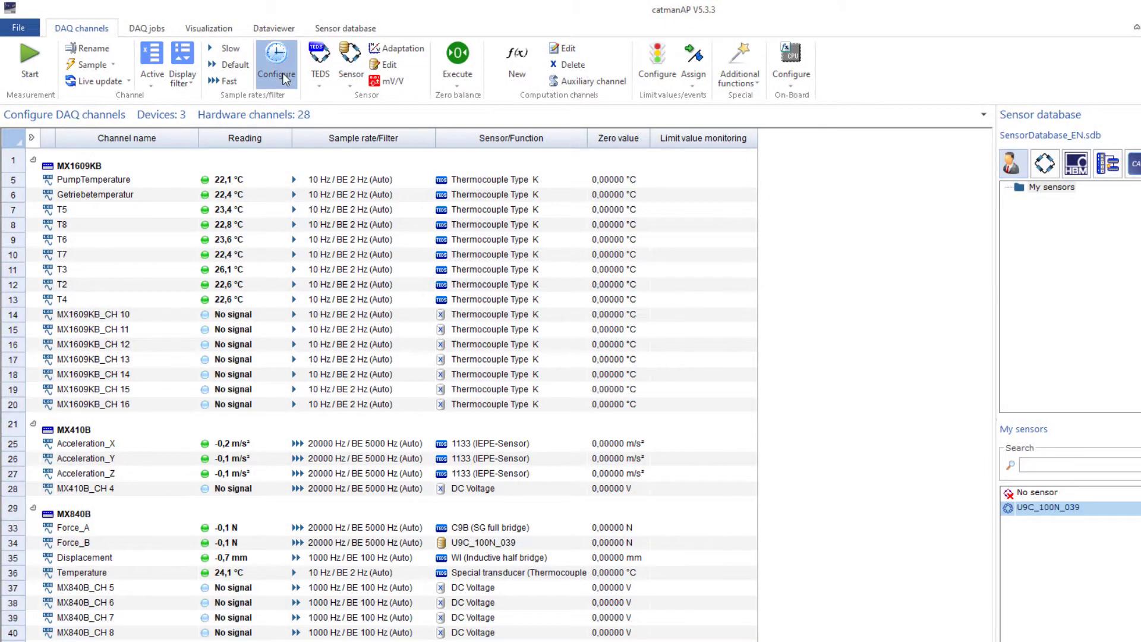
Step: After configuring finishes, reopen the sample rate and filter settings to review the filter options
left_click(283, 72)
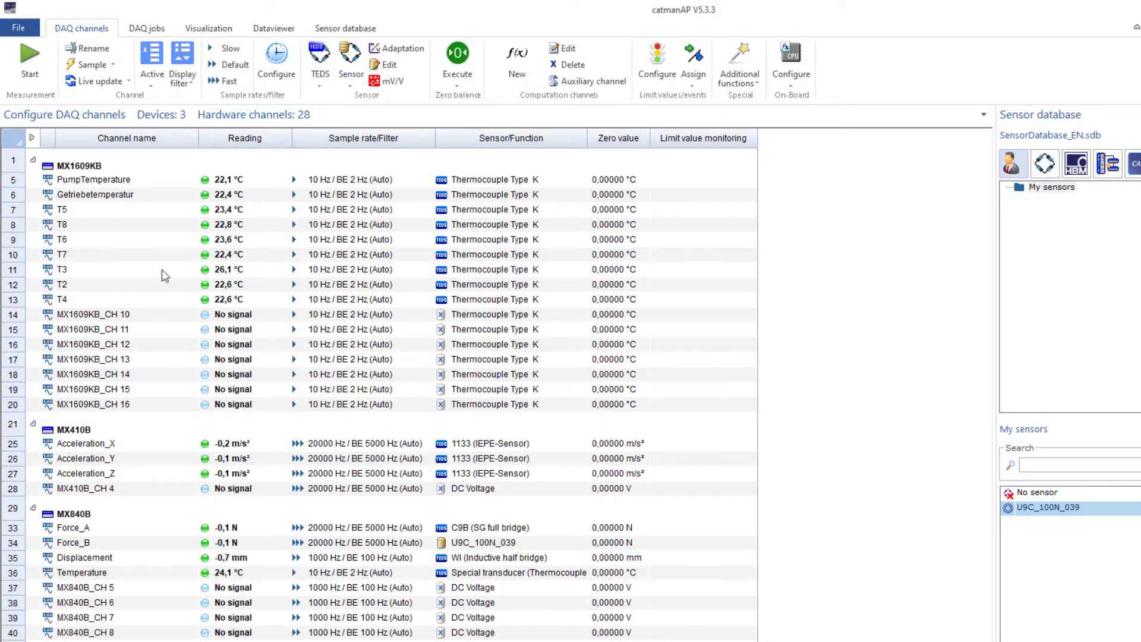
Step: Review the DAQ channels filter percentage setting in the program options and cancel without changes
left_click(19, 28)
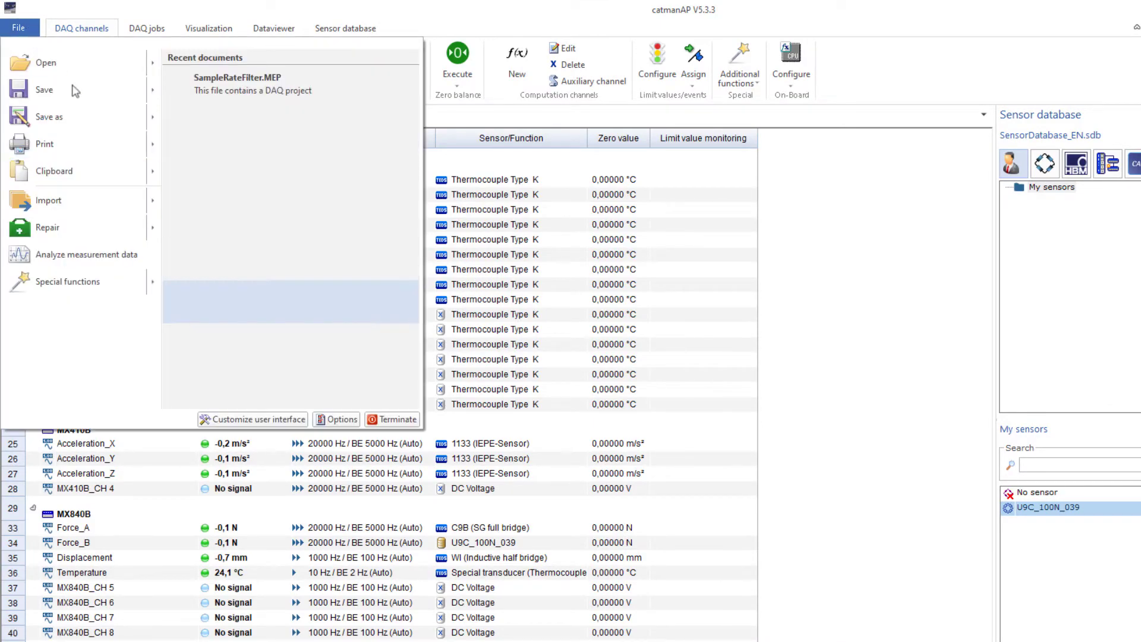
left_click(343, 420)
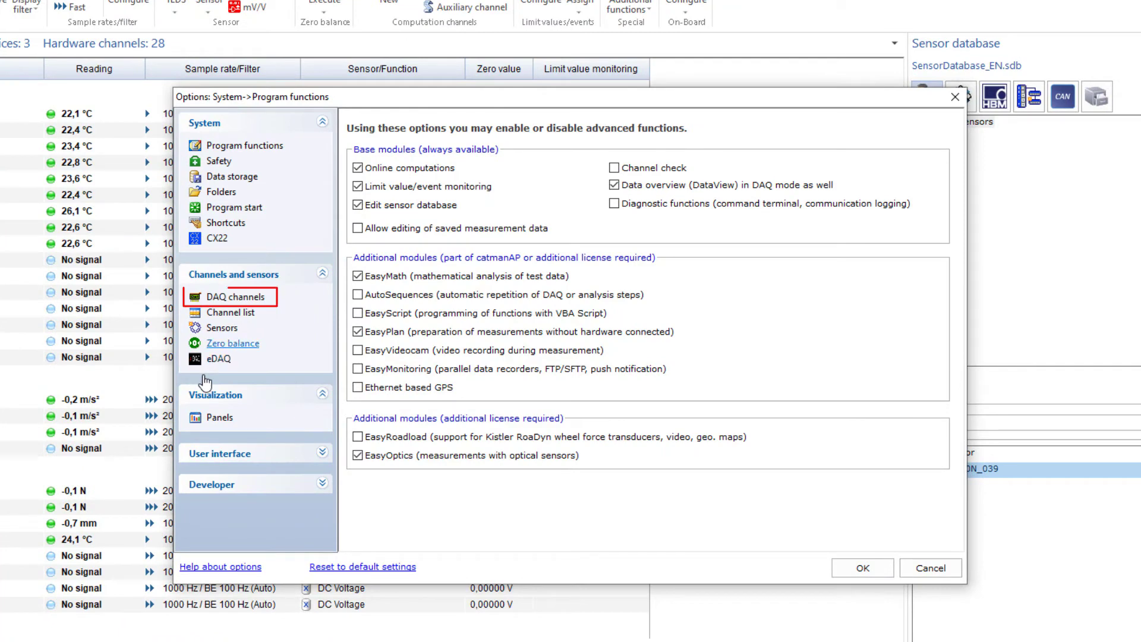
left_click(236, 302)
left_click(502, 332)
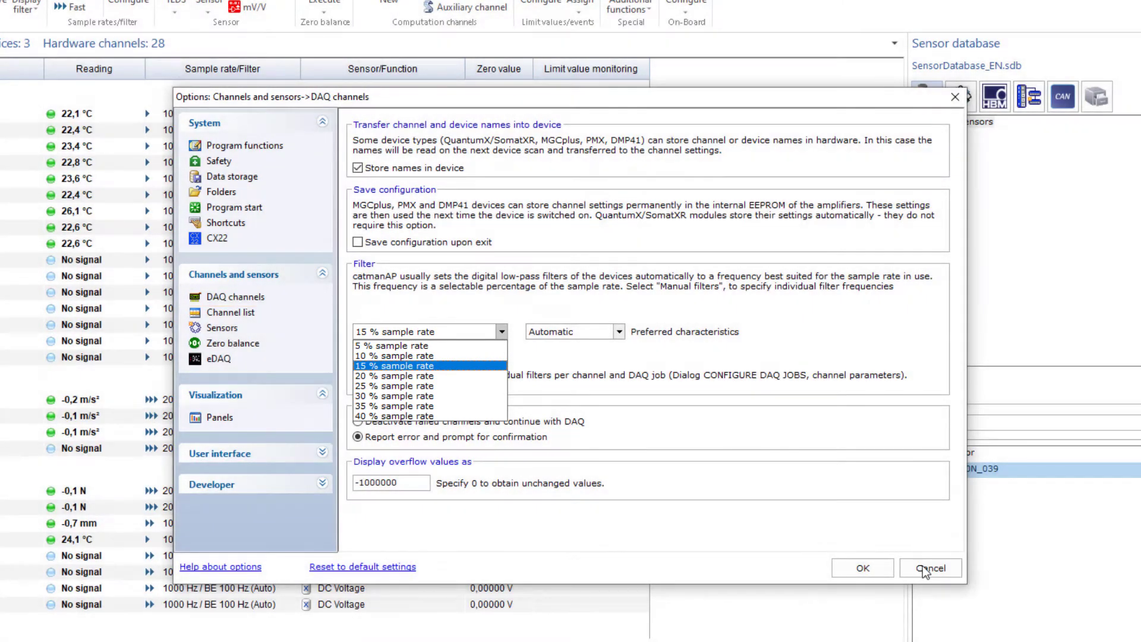
left_click(922, 566)
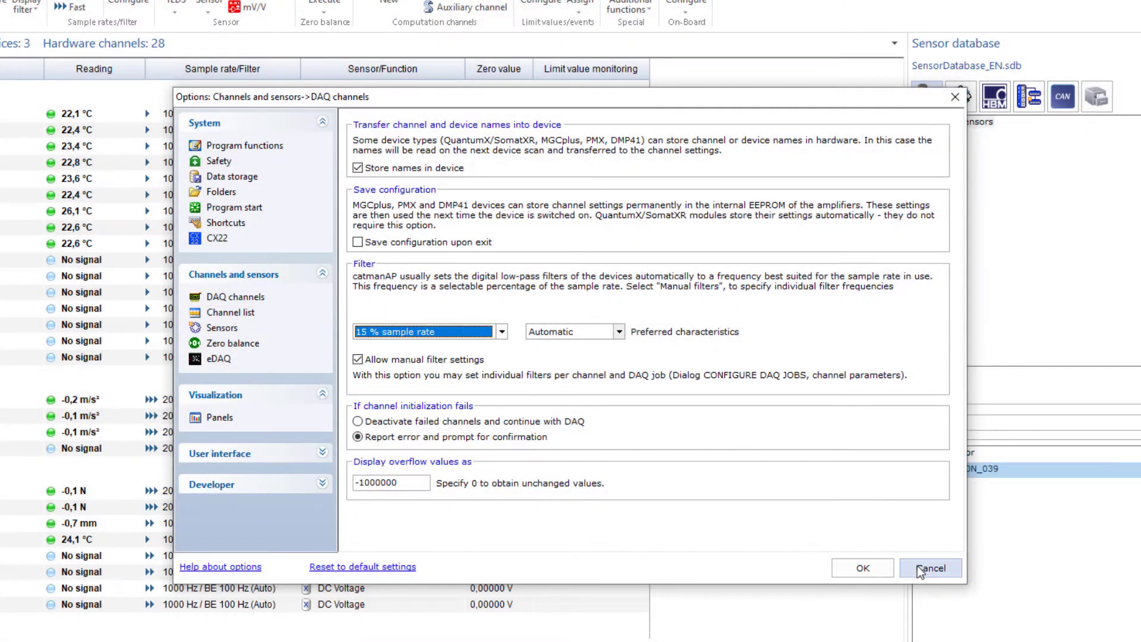
left_click(918, 566)
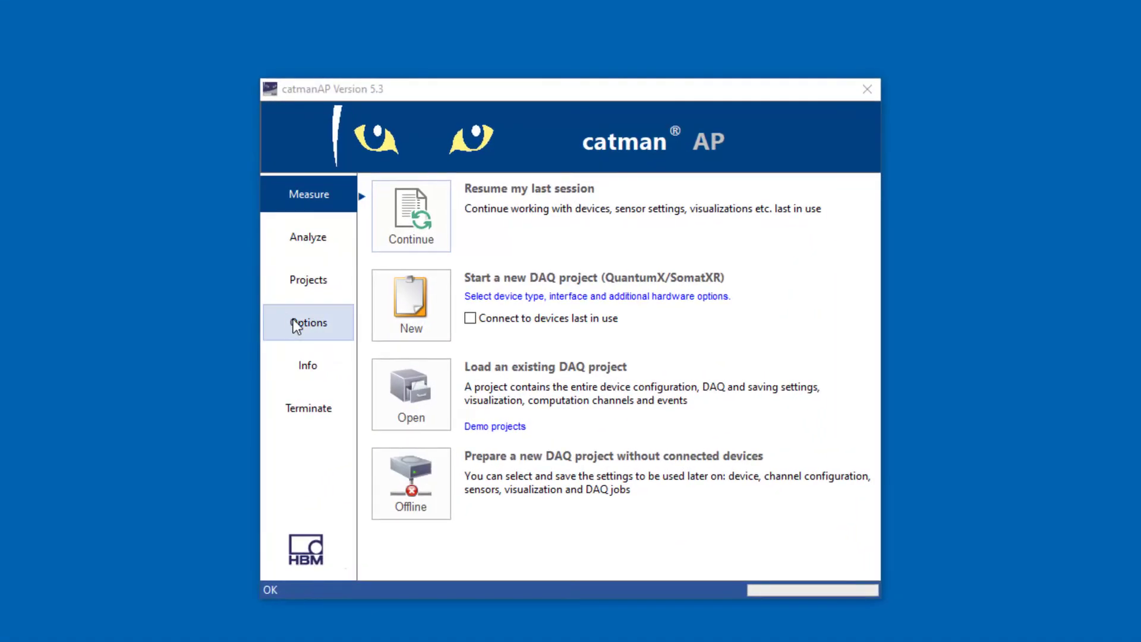
Step: Enable 'Do not change current sample rates and filter settings of devices on device scan'
left_click(295, 326)
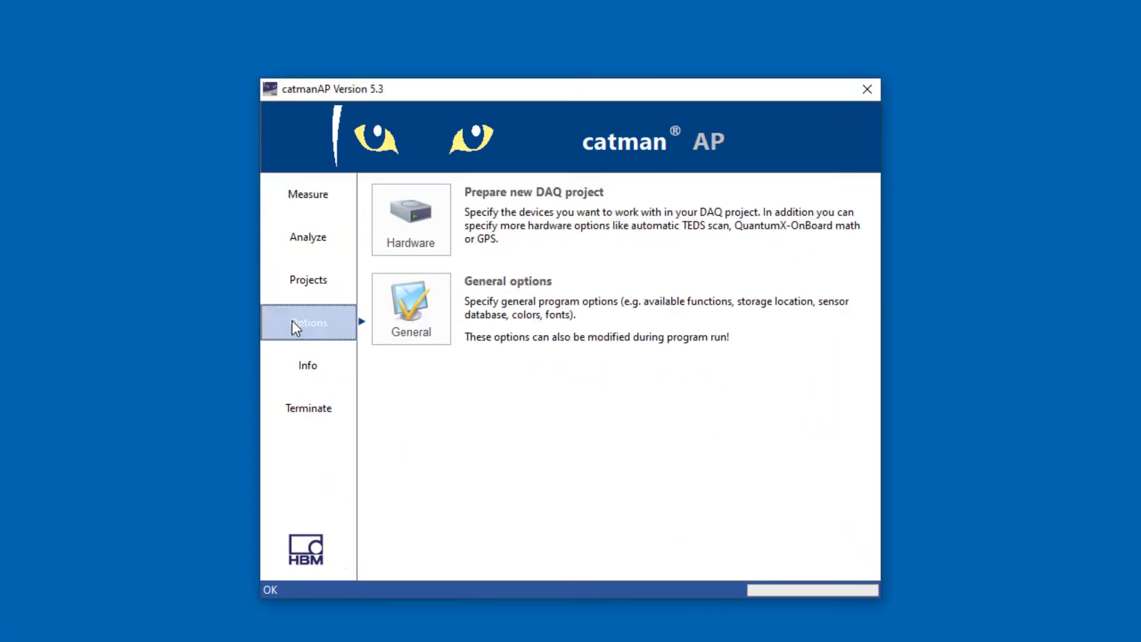
left_click(383, 230)
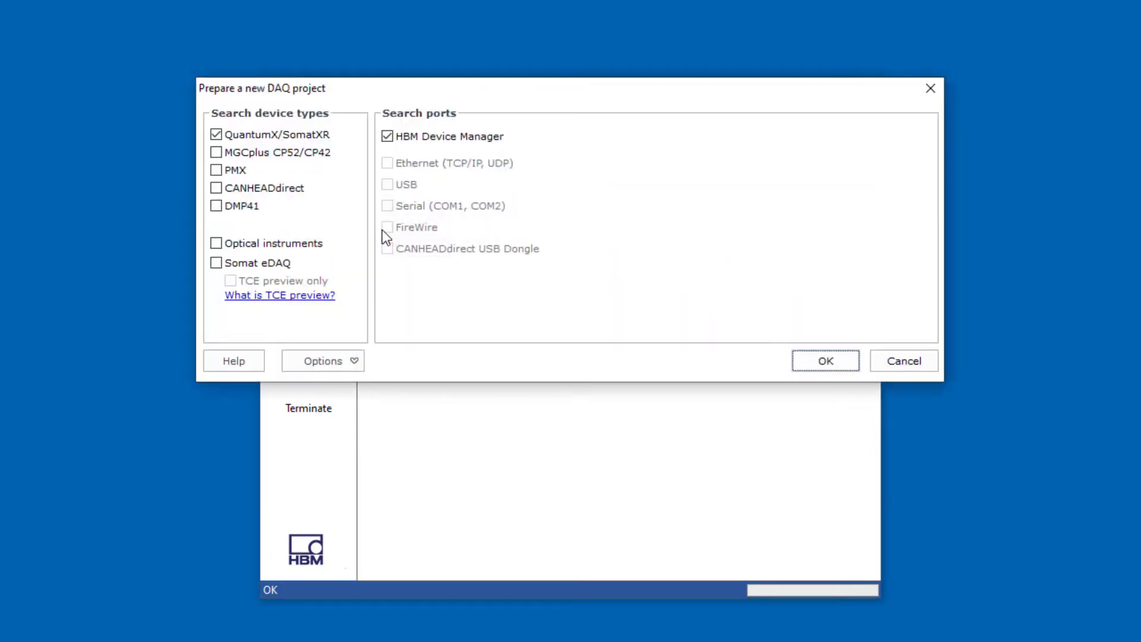
left_click(351, 359)
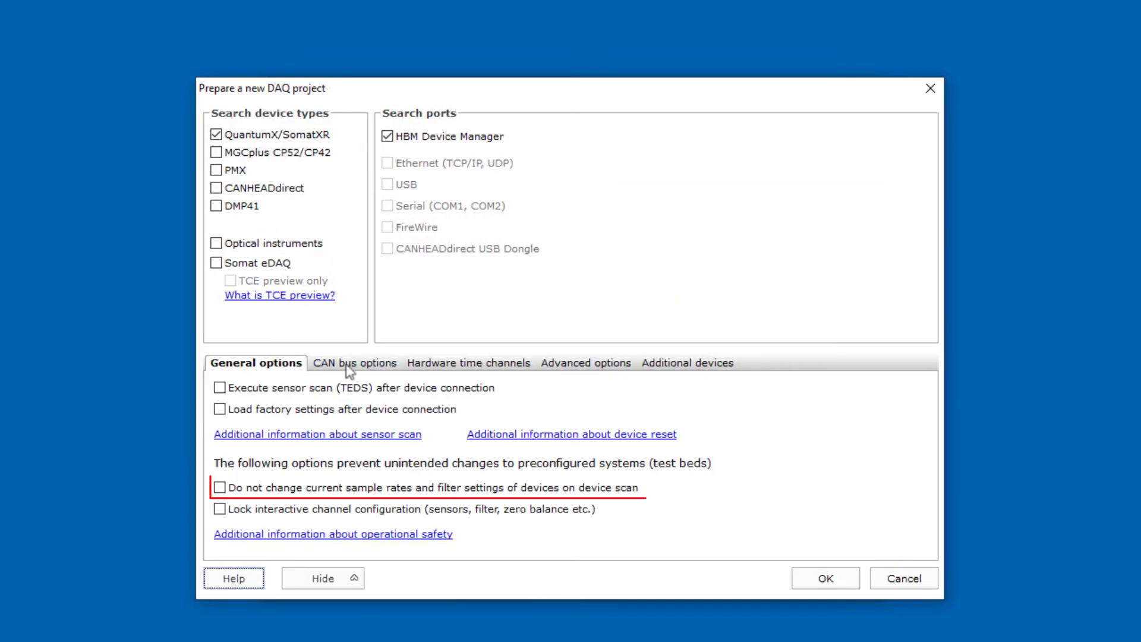
left_click(220, 488)
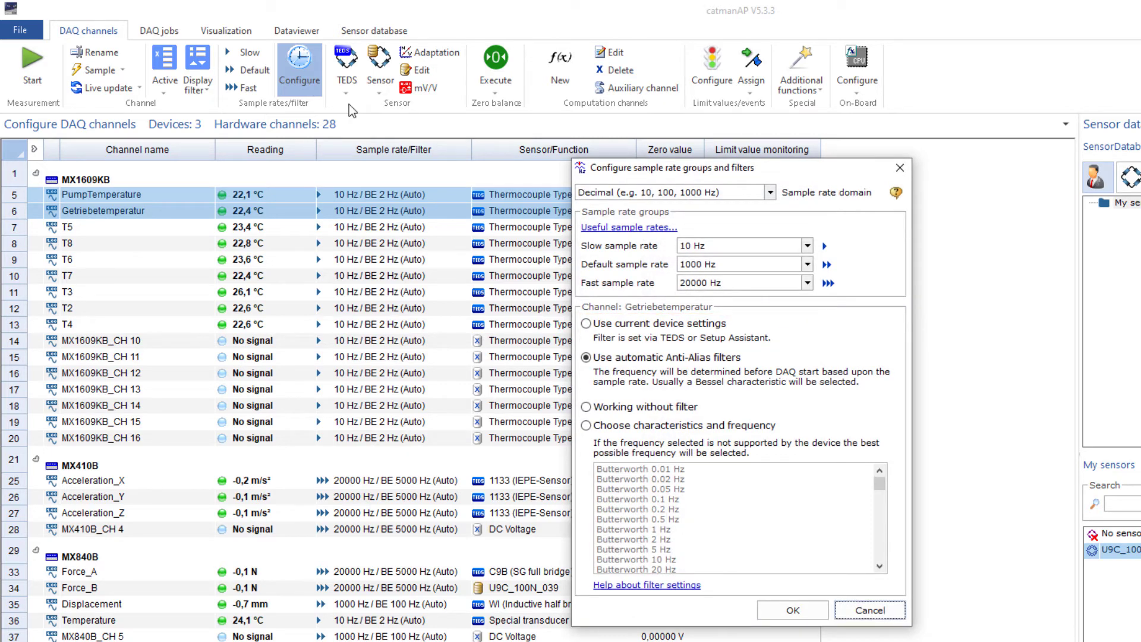
Step: Apply a Butterworth 0.1 Hz filter to PumpTemperature and Getriebetemperatur
left_click(678, 423)
left_click(649, 501)
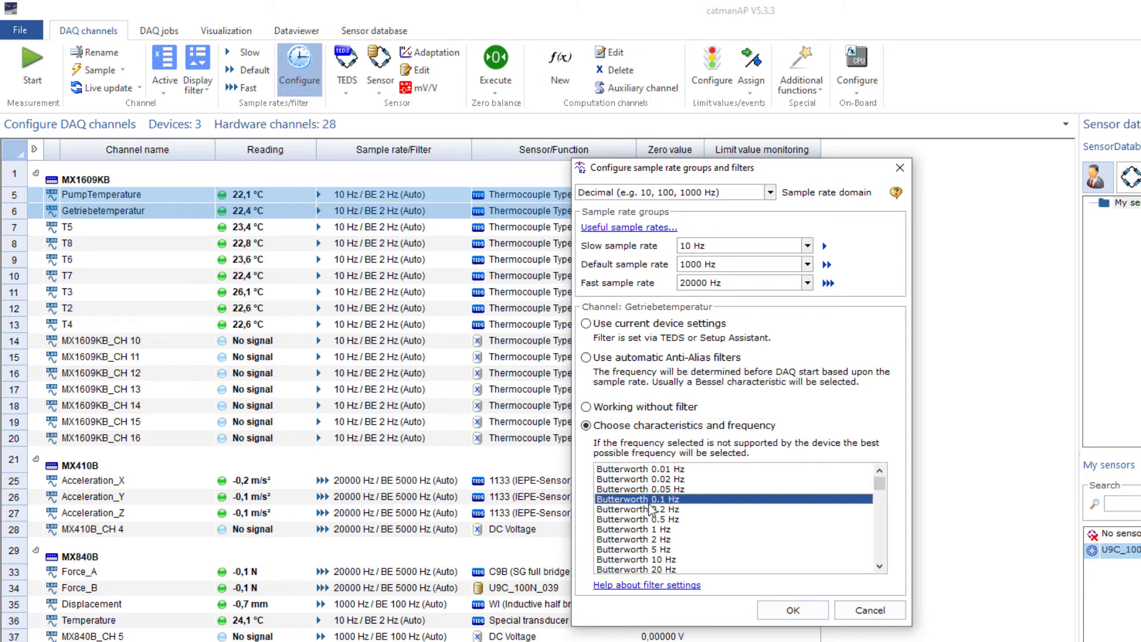
left_click(793, 610)
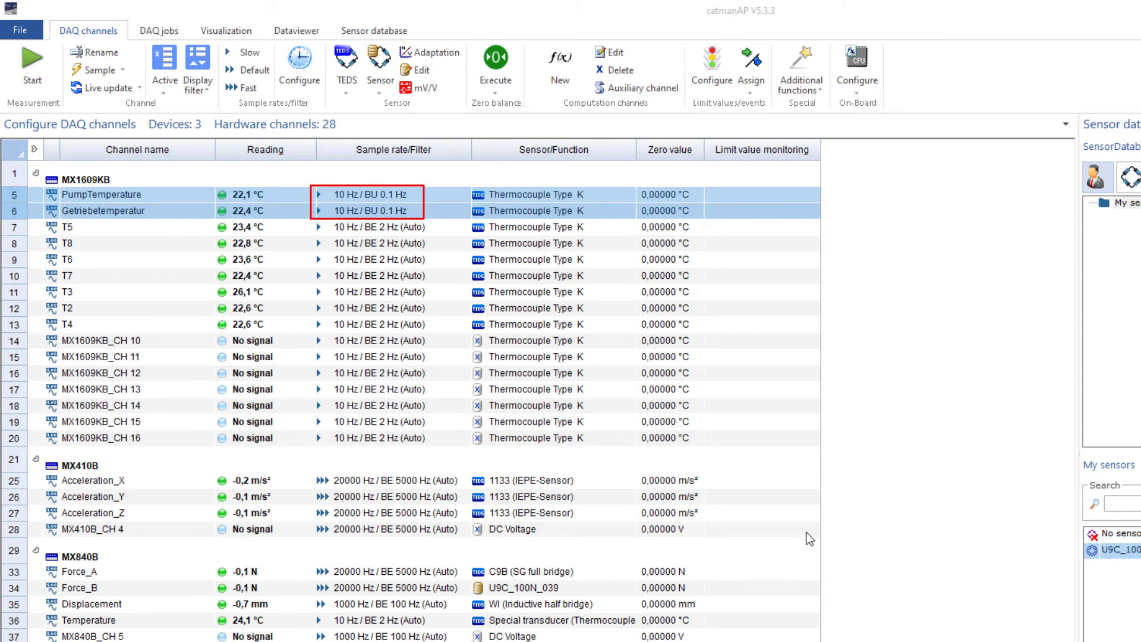
Step: Set Force_A and Force_B to work without a filter
left_click_drag(262, 574, 257, 589)
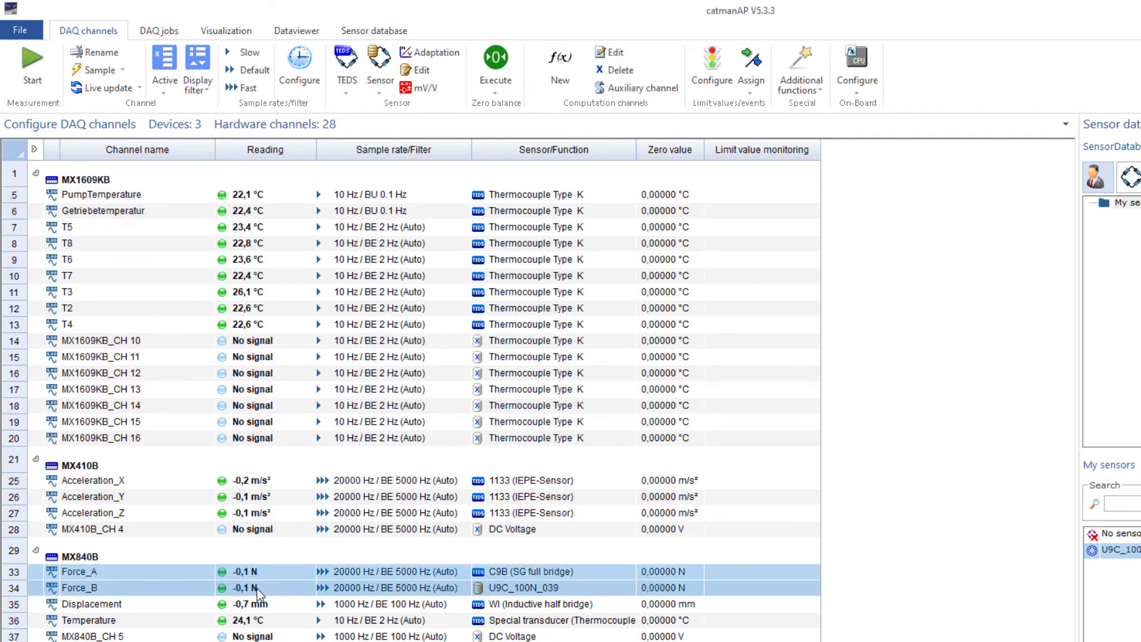
left_click(308, 85)
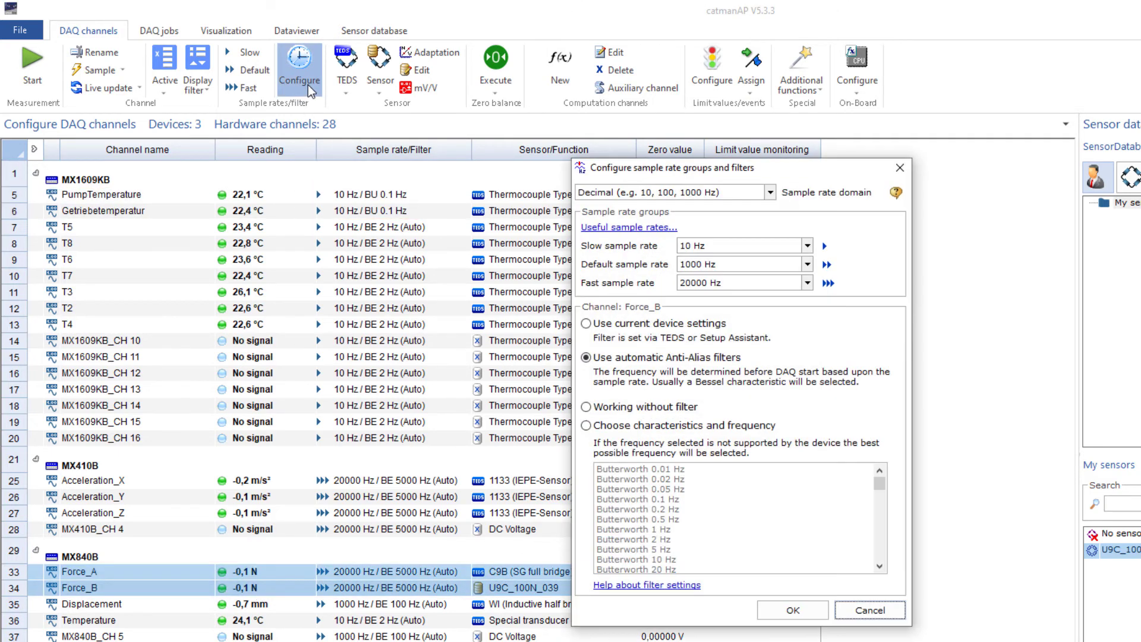
left_click(587, 408)
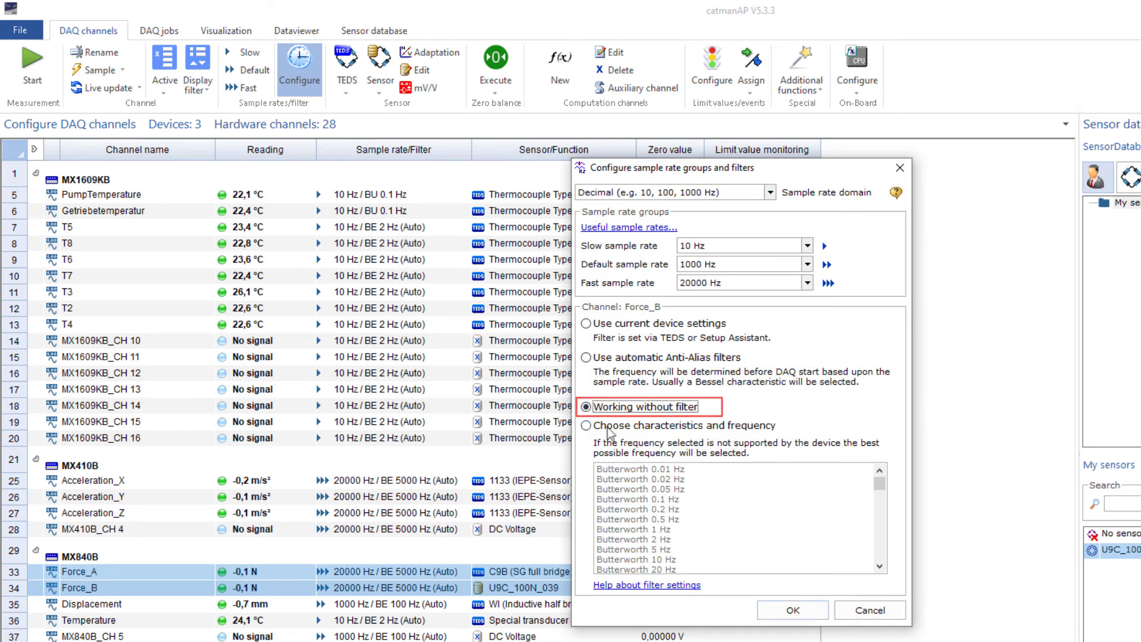
left_click(763, 611)
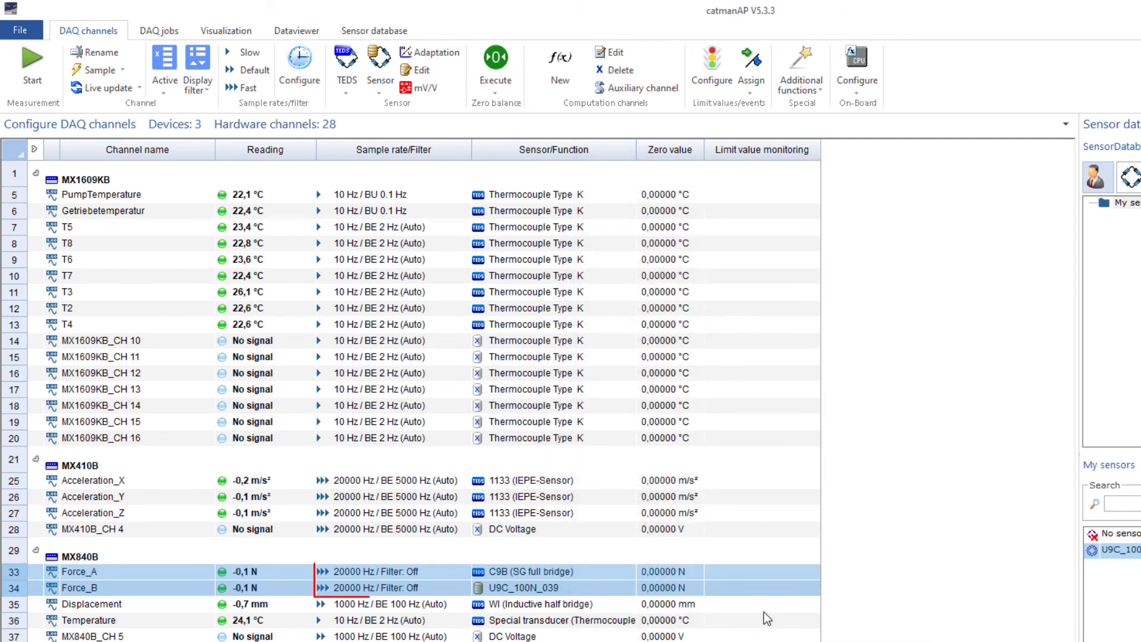